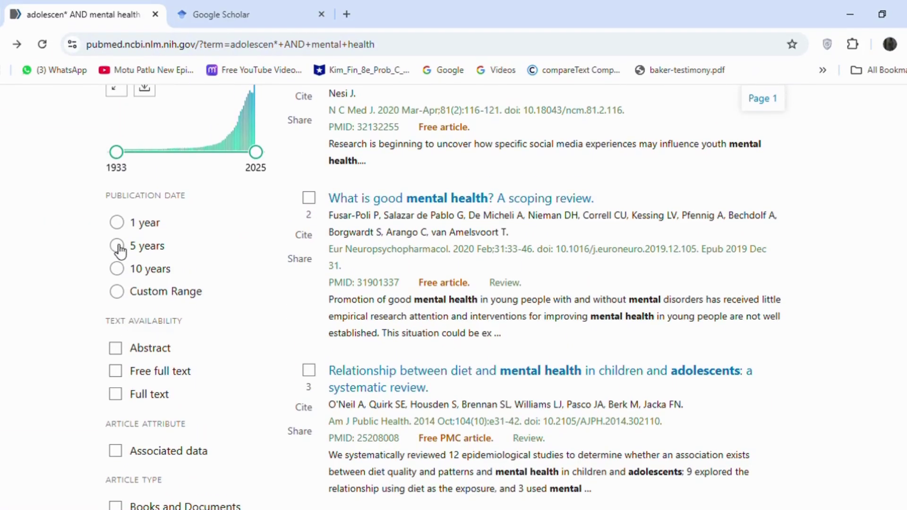
# Step: Apply the 10 years, Free full text and Review filters to the adolescen* AND mental health results
pyautogui.click(118, 270)
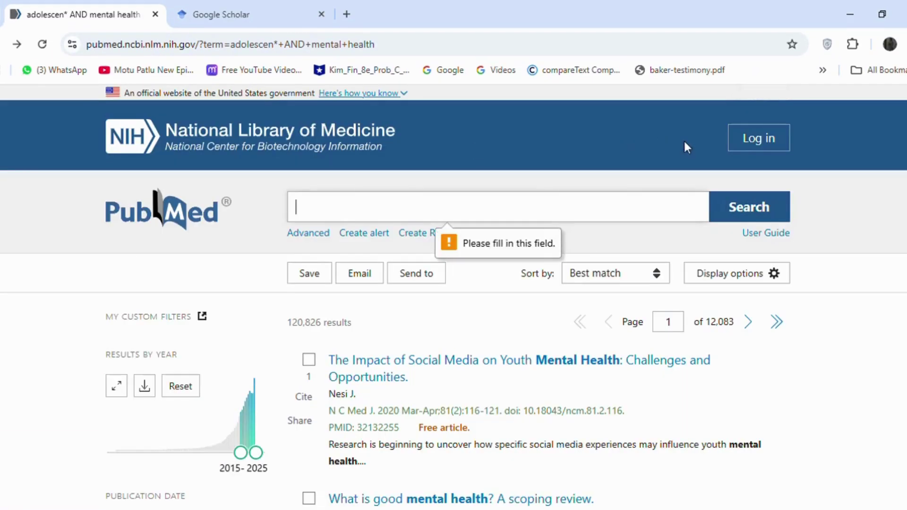
pyautogui.scroll(-9, 685, 142)
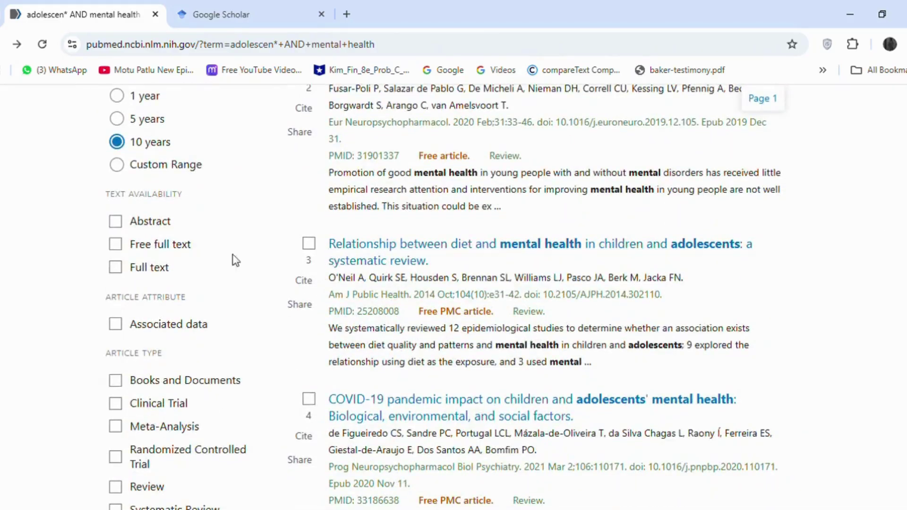
pyautogui.click(114, 249)
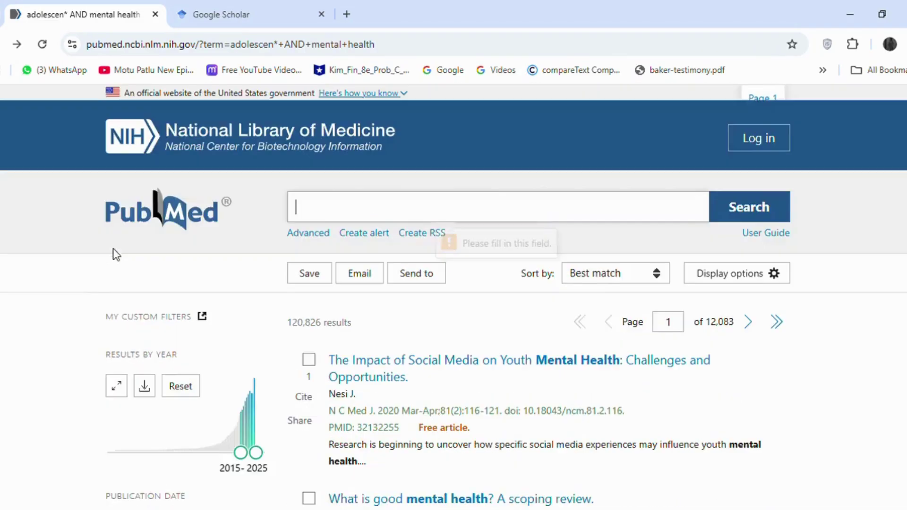
pyautogui.scroll(-5, 861, 165)
pyautogui.scroll(-7, 226, 308)
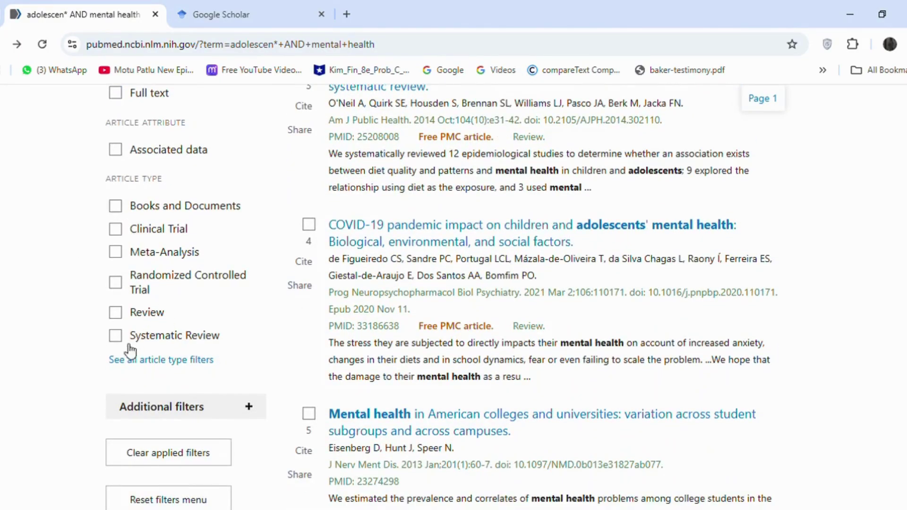
pyautogui.click(117, 314)
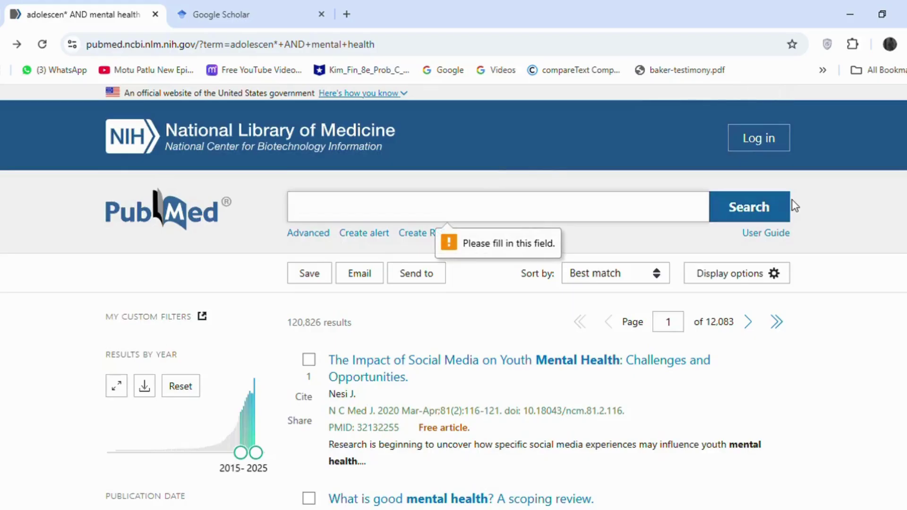
pyautogui.scroll(-8, 792, 199)
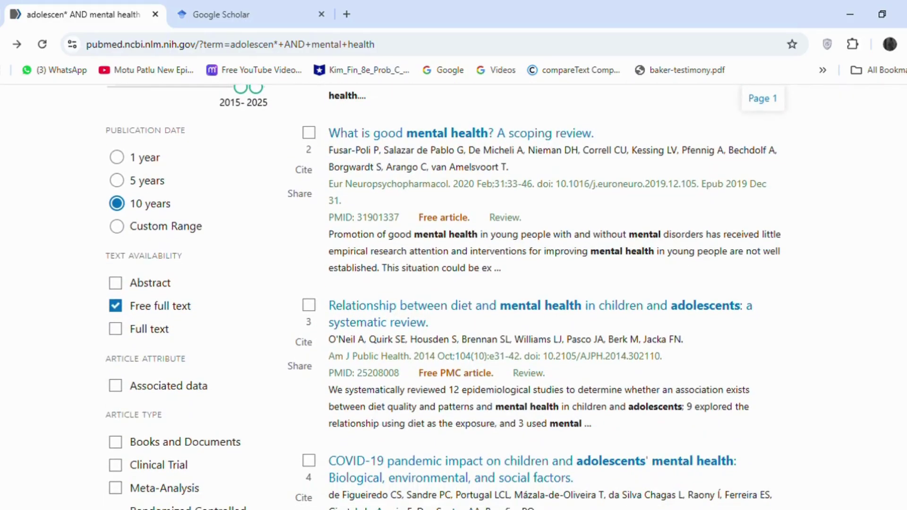
pyautogui.scroll(-2, 443, 297)
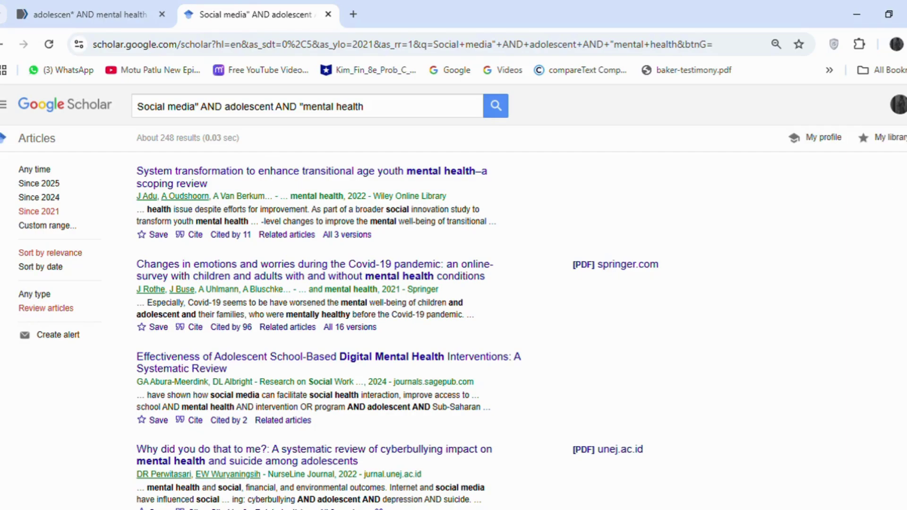
# Step: Replace the Scholar query with Instagram AND "adolescent mental health" and browse the ~7,820 results
pyautogui.scroll(-9, 454, 296)
pyautogui.scroll(-4, 240, 181)
pyautogui.scroll(14, 239, 181)
pyautogui.hotkey('ctrl', 'a')
pyautogui.write('Instagram" AND "adolescent mental health')
pyautogui.press('Return')
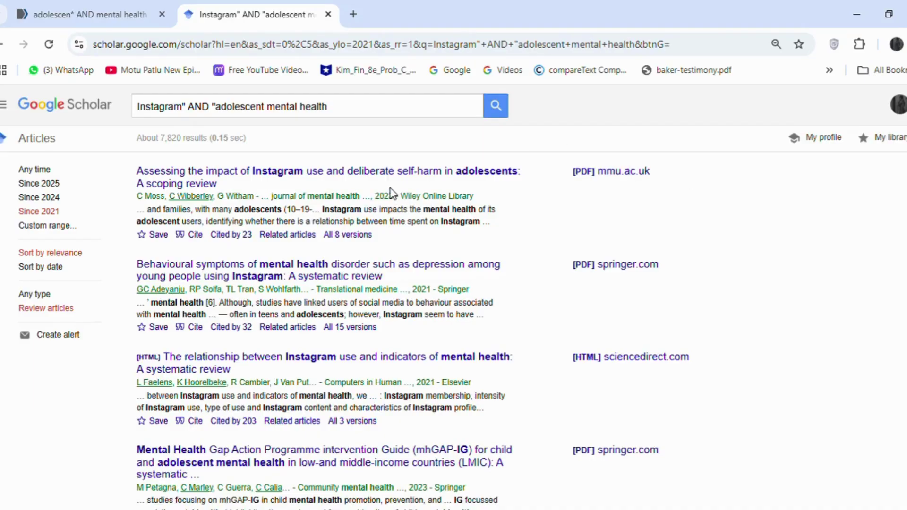
pyautogui.scroll(-5, 454, 298)
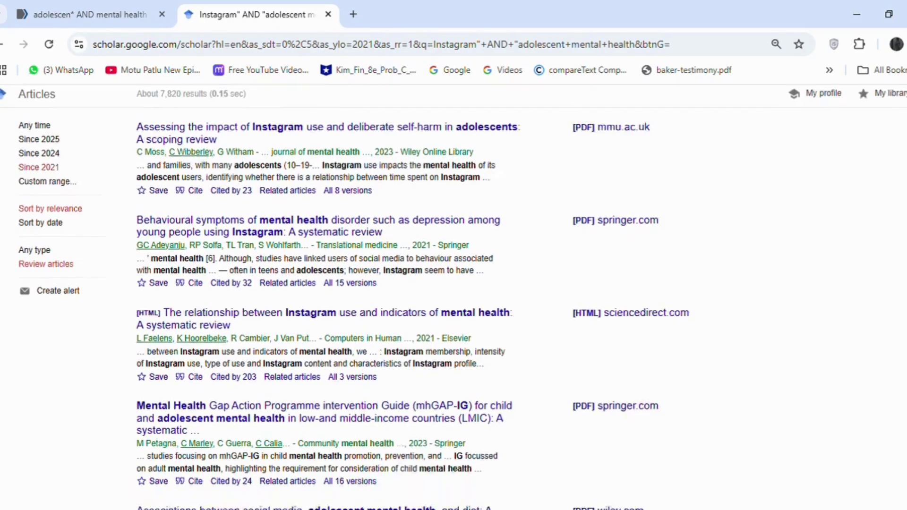
pyautogui.scroll(-5, 454, 298)
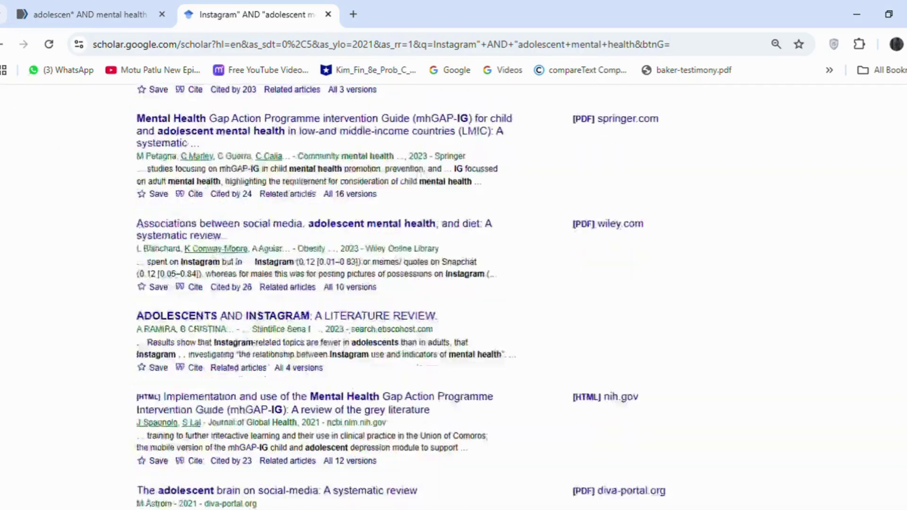
pyautogui.scroll(10, 453, 297)
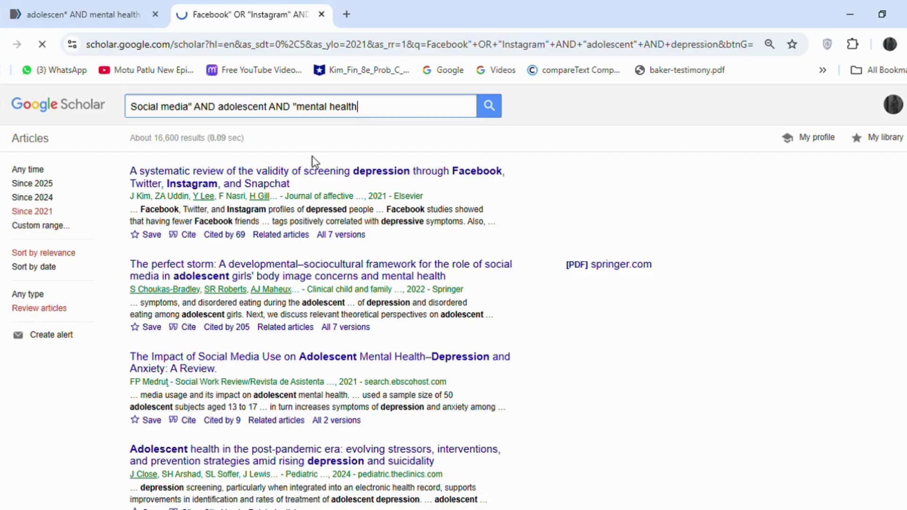
# Step: Rerun the social media mental health search in Google Scholar and glance over the results
pyautogui.press('Return')
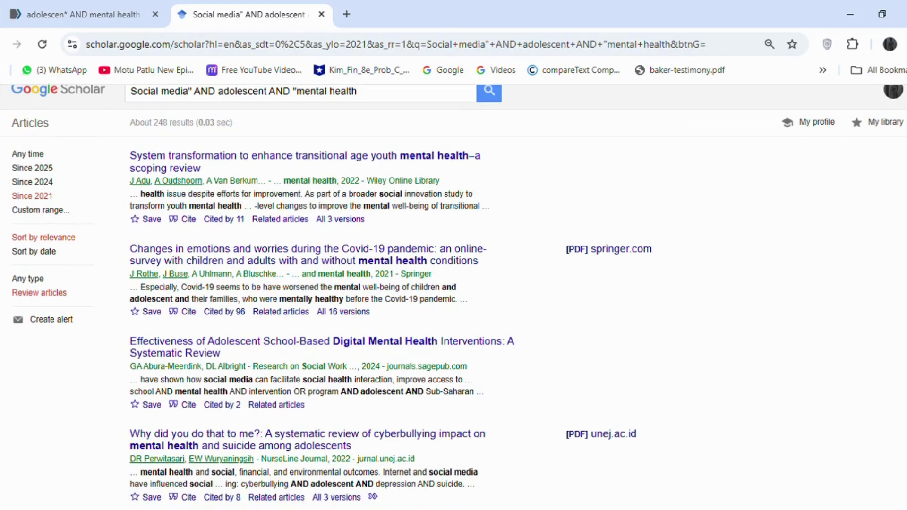
pyautogui.scroll(-4, 574, 150)
pyautogui.scroll(4, 454, 284)
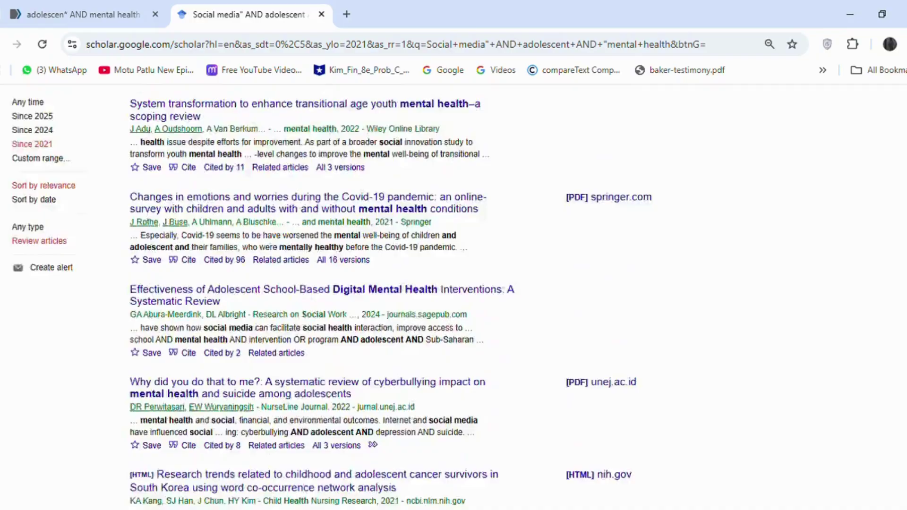
# Step: Replace the query with Facebook OR Instagram AND adolescent AND depression and run it
pyautogui.moveTo(391, 102)
pyautogui.mouseDown()
pyautogui.moveTo(175, 87)
pyautogui.moveTo(109, 103)
pyautogui.mouseUp()
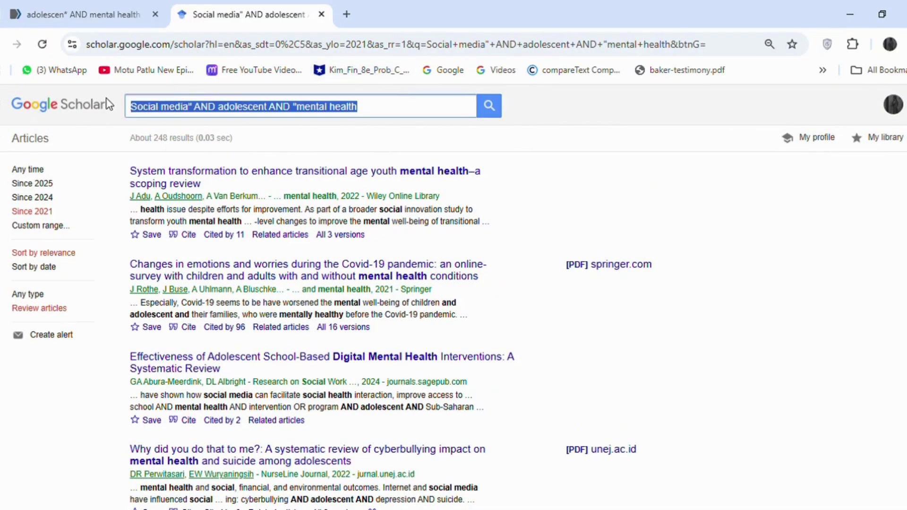
pyautogui.press('BackSpace')
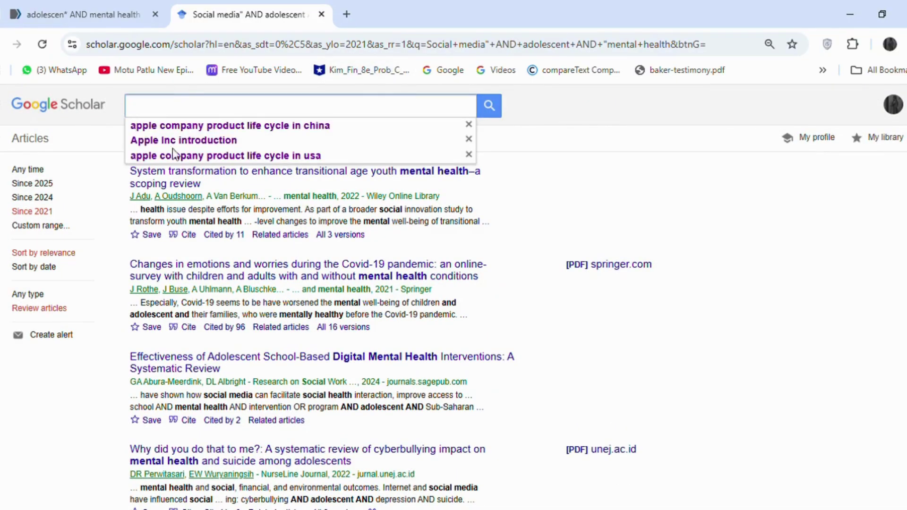
pyautogui.write('Facebook" OR "Instagram" AND "adolescent" AND depression')
pyautogui.press('Return')
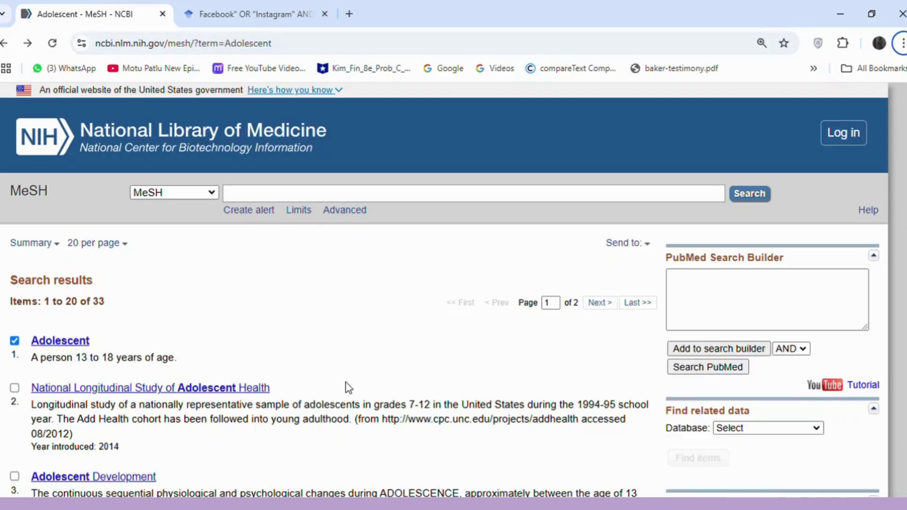
# Step: Search MeSH for 'social media' and select the Internet Addiction Disorder heading
pyautogui.click(297, 197)
pyautogui.write('social media')
pyautogui.press('Return')
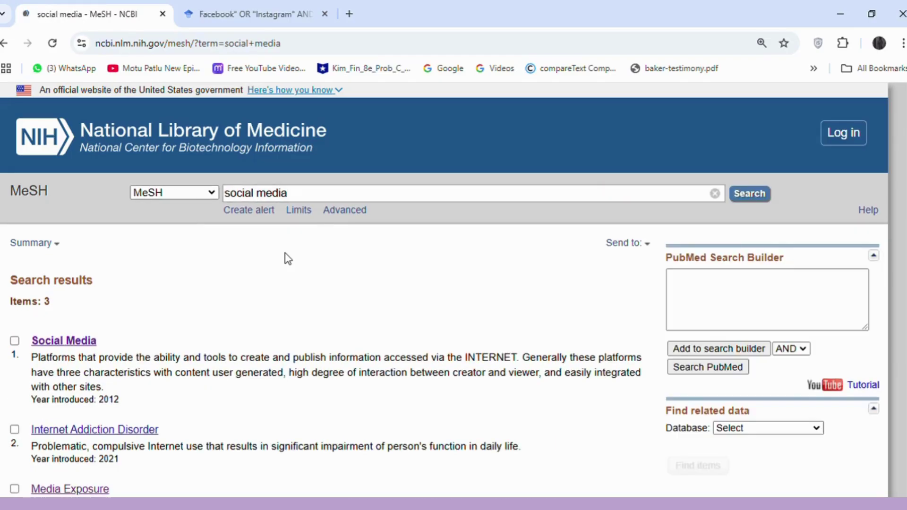
pyautogui.click(14, 430)
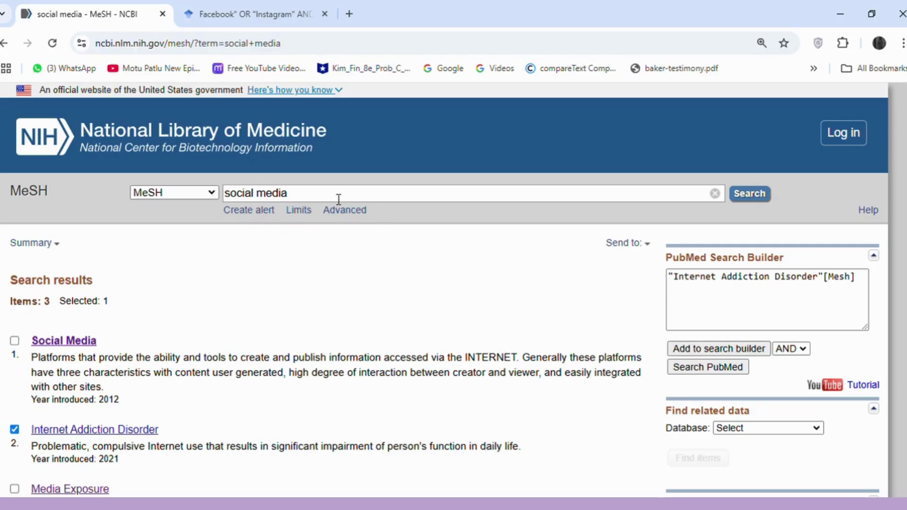
pyautogui.click(803, 350)
# Step: Search MeSH for 'mental health' and add the Mental Health heading to the search builder
pyautogui.moveTo(305, 194); pyautogui.dragTo(204, 191)
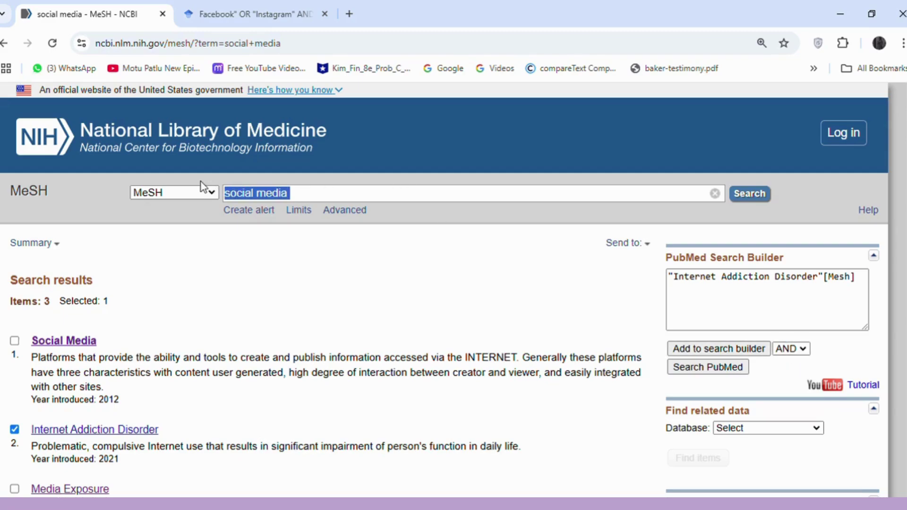
pyautogui.press('BackSpace')
pyautogui.write('mental health')
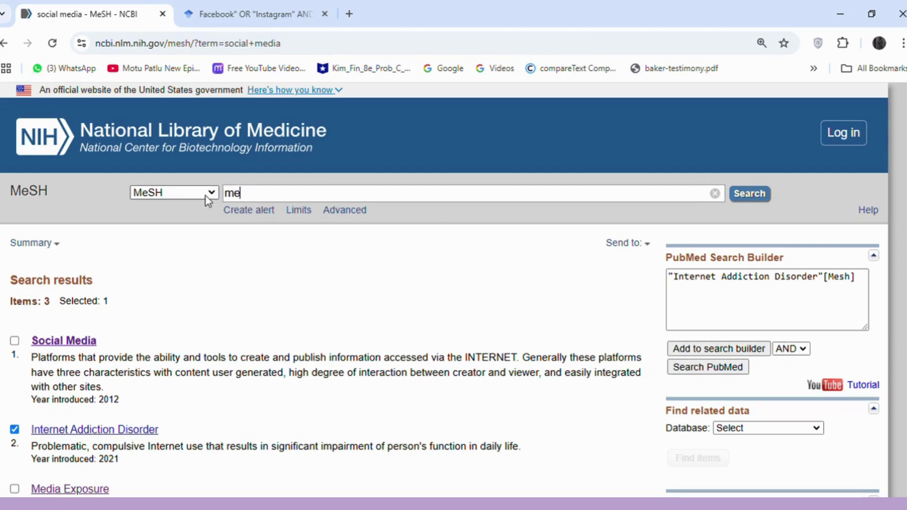
pyautogui.press('Return')
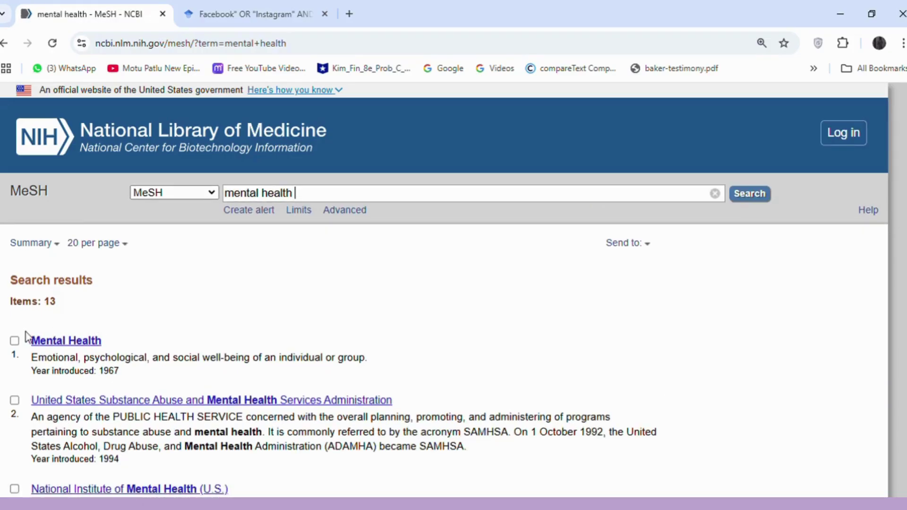
pyautogui.click(15, 341)
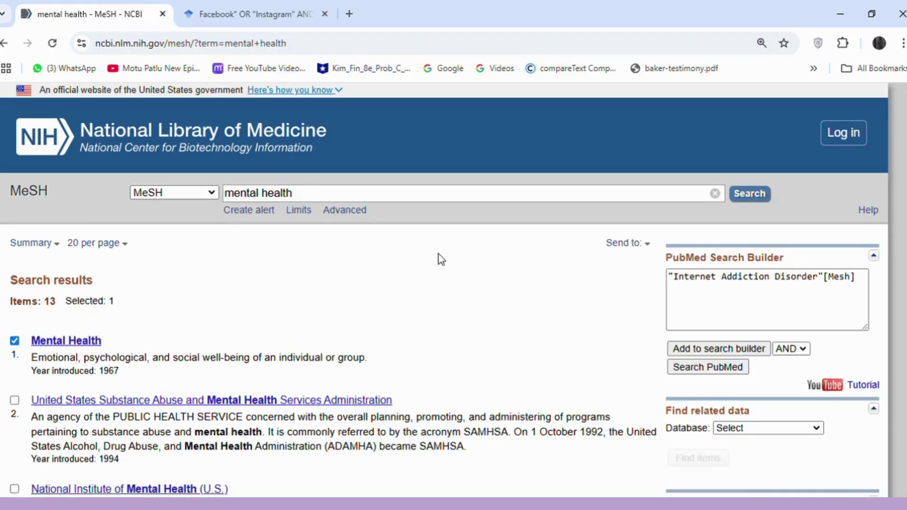
pyautogui.click(755, 349)
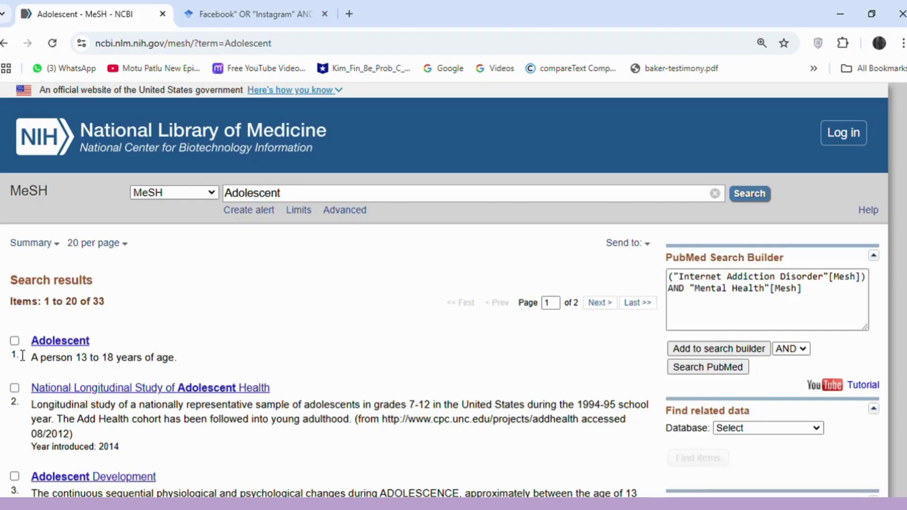
# Step: Add the Adolescent heading with AND and run the combined search in PubMed
pyautogui.click(14, 341)
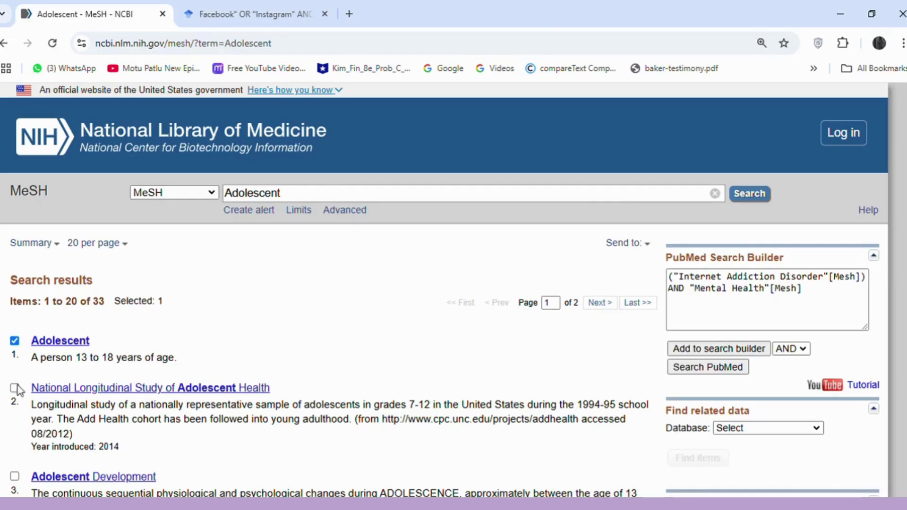
pyautogui.click(719, 349)
pyautogui.click(730, 368)
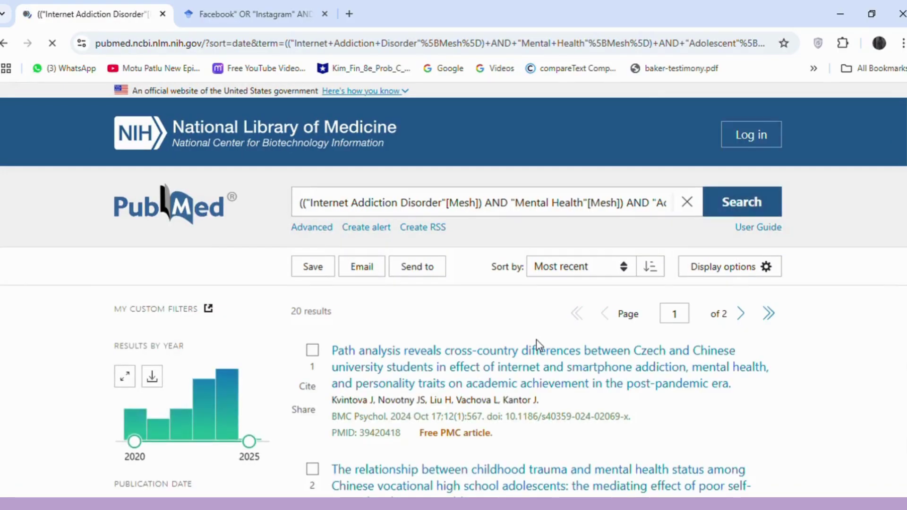
# Step: Look over the 20 MeSH-heading results and limit them to free full text articles
pyautogui.scroll(-1, 454, 289)
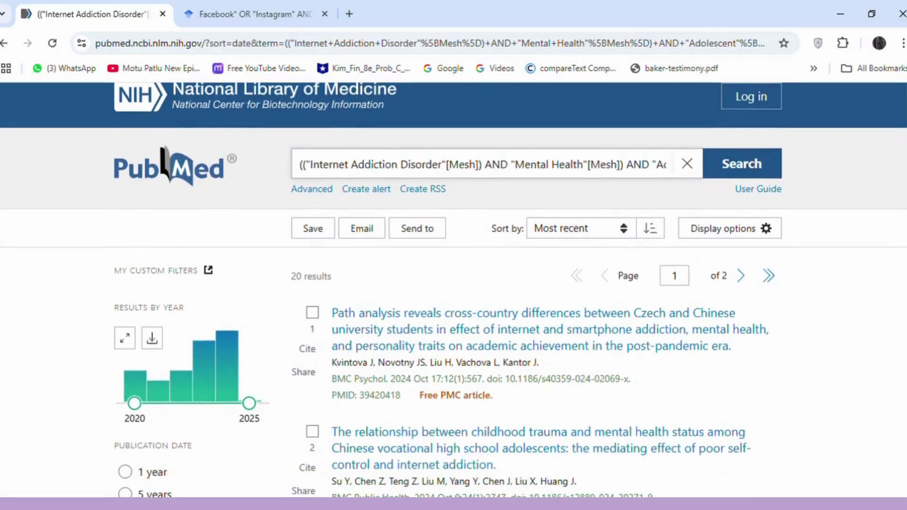
pyautogui.scroll(-15, 454, 289)
pyautogui.moveTo(493, 400); pyautogui.dragTo(332, 351)
pyautogui.click(860, 252)
pyautogui.scroll(-3, 861, 252)
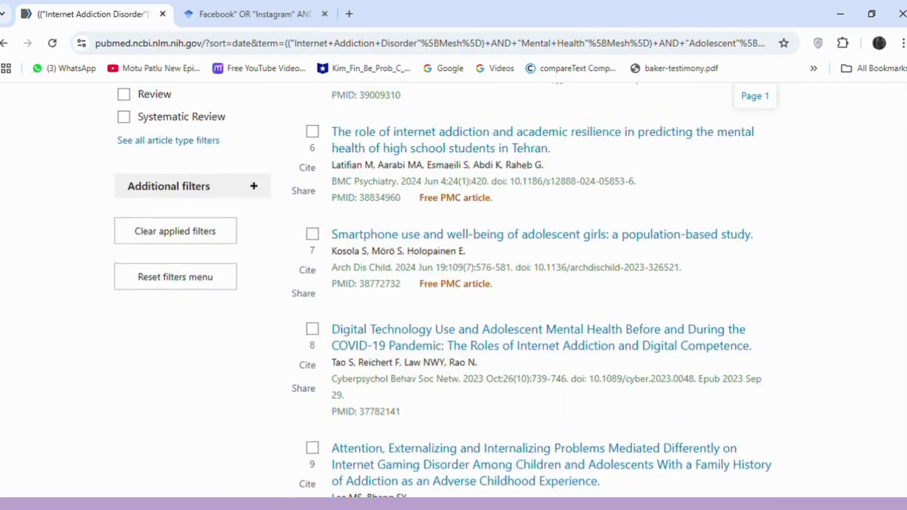
pyautogui.scroll(15, 453, 289)
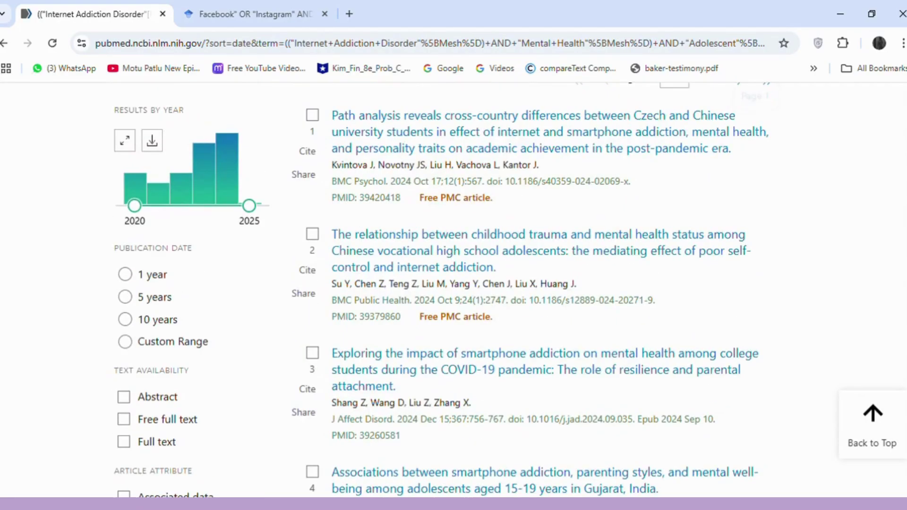
pyautogui.click(127, 419)
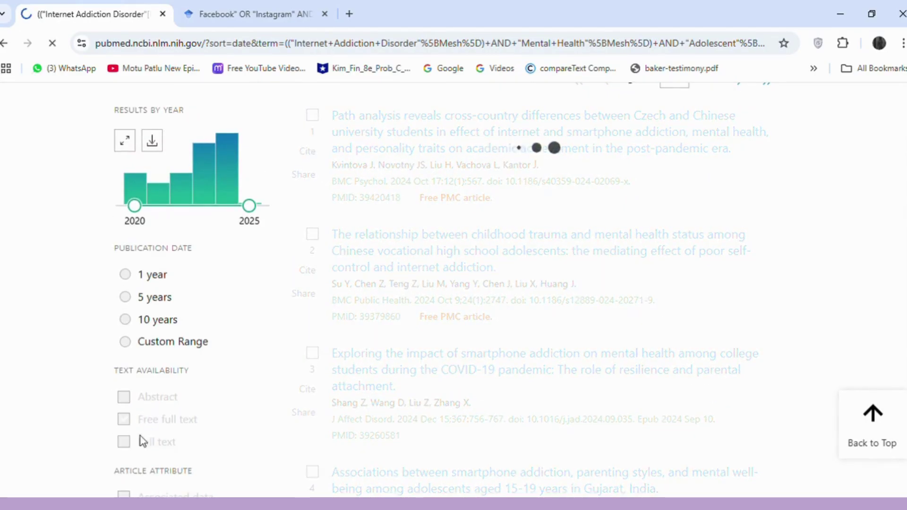
pyautogui.scroll(-7, 900, 176)
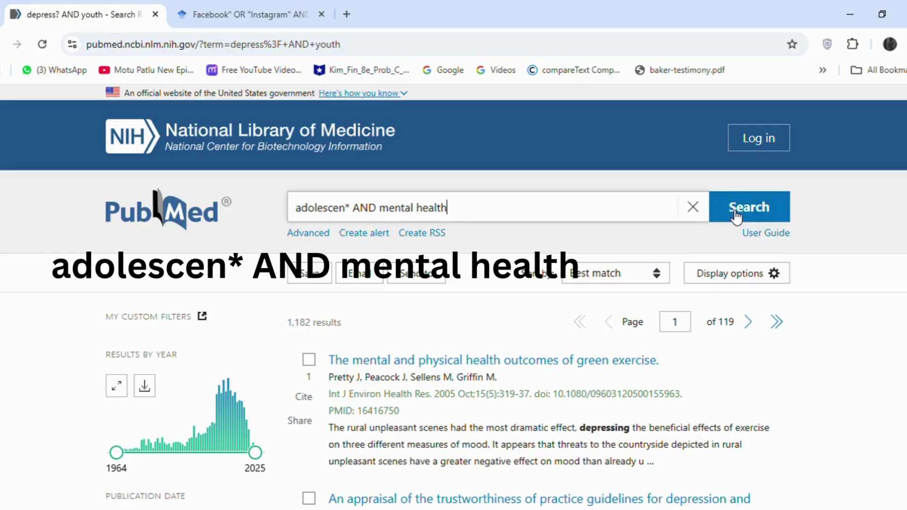
# Step: Run the truncated PubMed search adolescen* AND mental health and scan the results
pyautogui.click(742, 207)
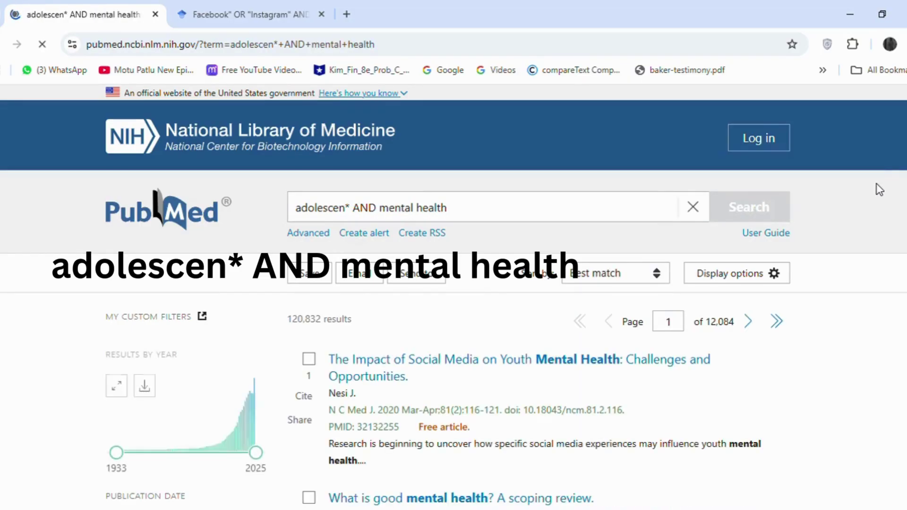
pyautogui.scroll(-3, 446, 297)
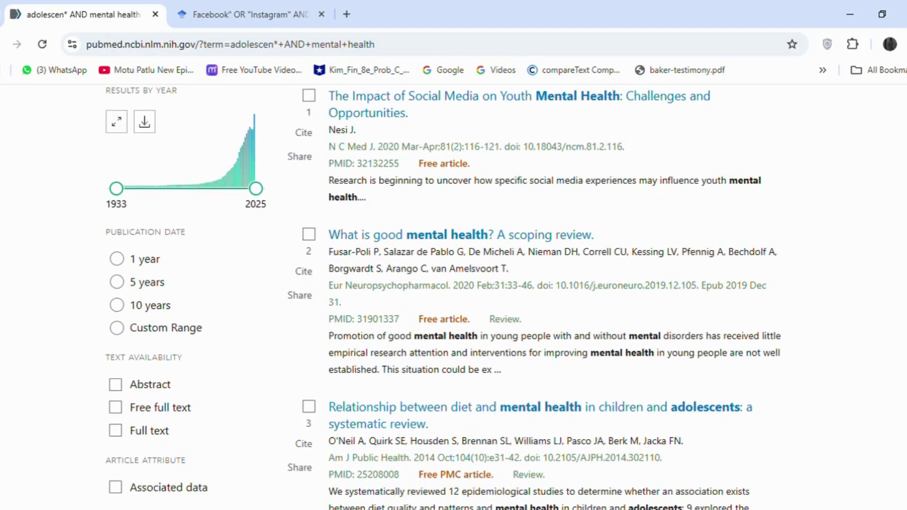
pyautogui.scroll(2, 447, 297)
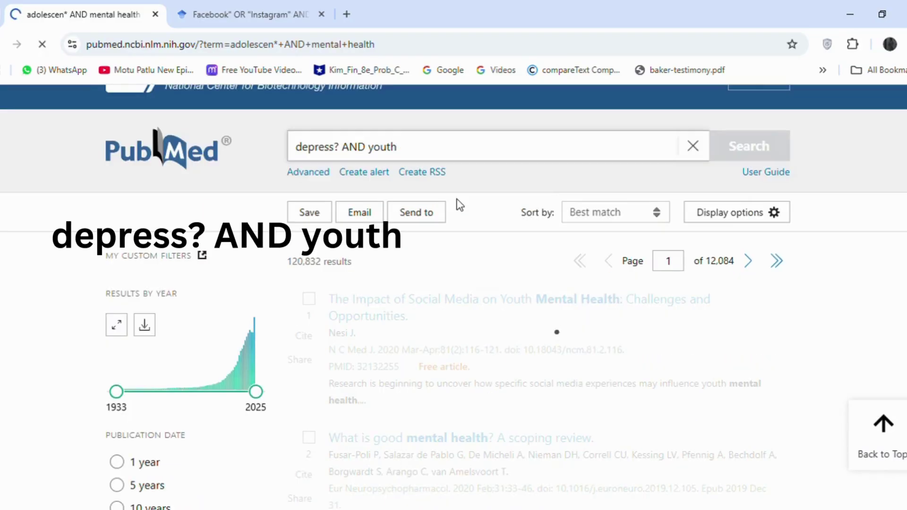
# Step: Run the wildcard search depress? AND youth and scroll through its results
pyautogui.press('Return')
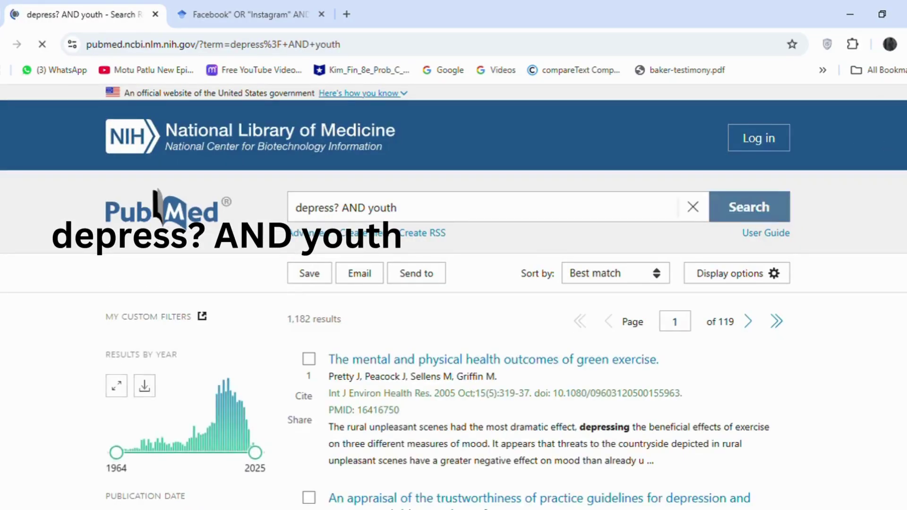
pyautogui.scroll(-5, 454, 284)
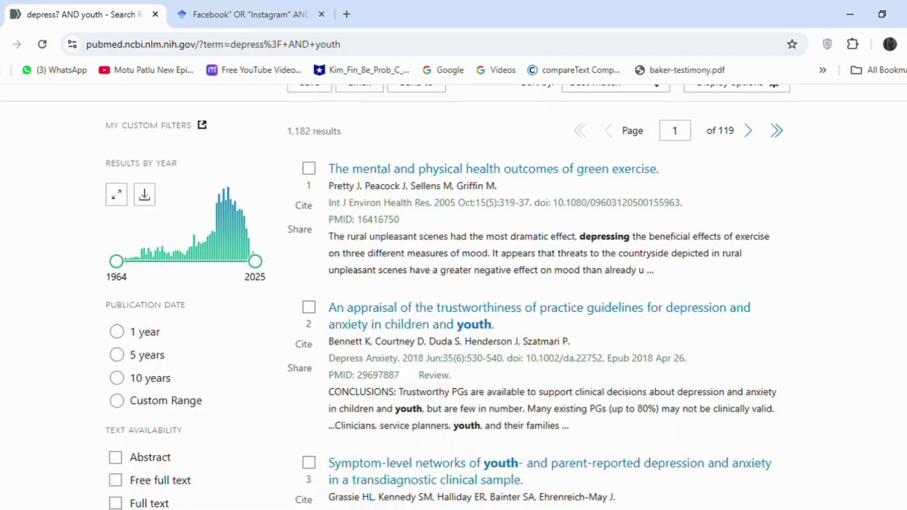
pyautogui.scroll(-8, 454, 283)
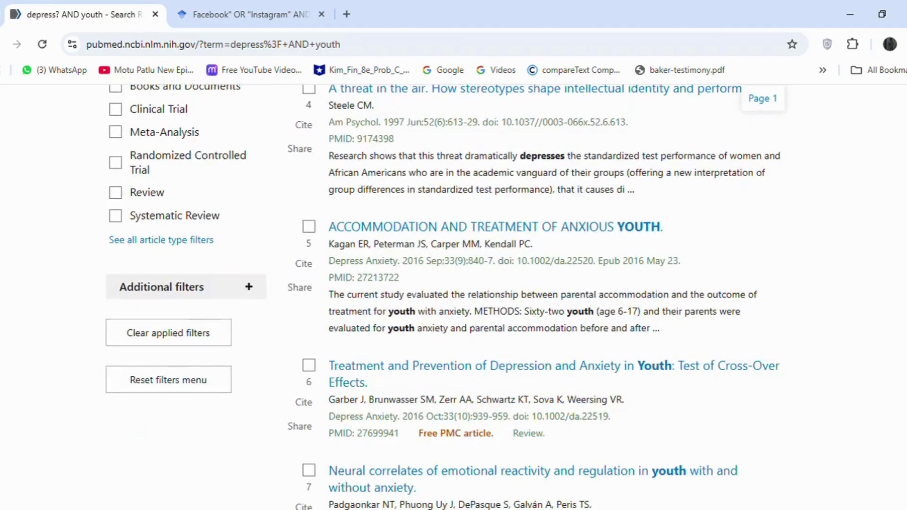
pyautogui.scroll(9, 454, 283)
pyautogui.scroll(5, 453, 284)
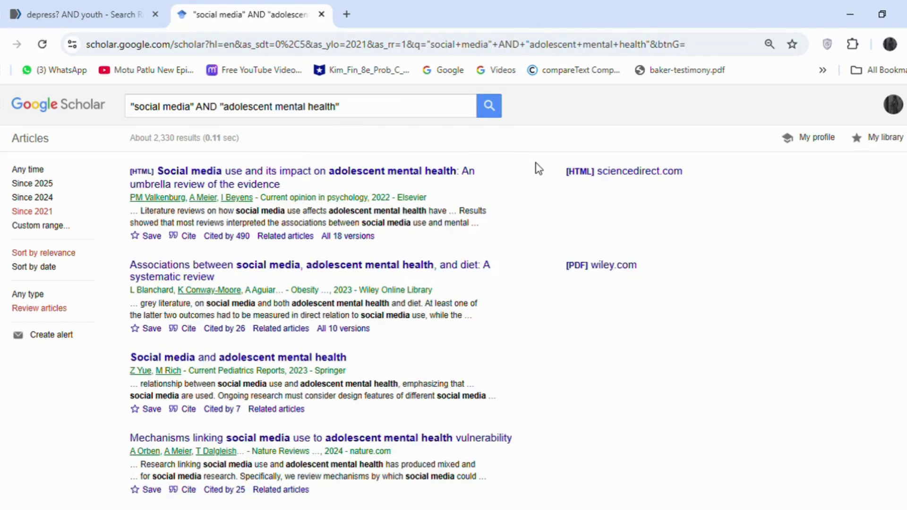
# Step: Review the "social media" AND "adolescent mental health" phrase-search results, starting with the top title
pyautogui.moveTo(461, 189); pyautogui.dragTo(374, 172)
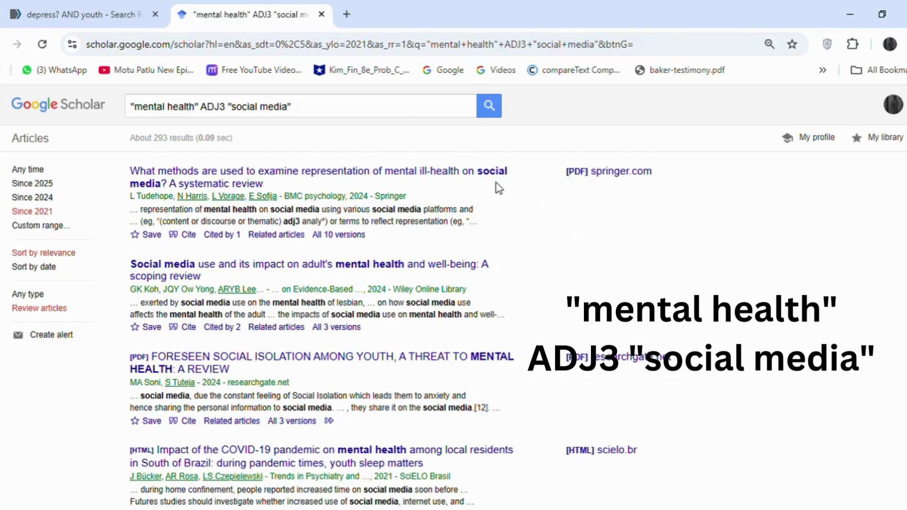
pyautogui.scroll(-3, 814, 229)
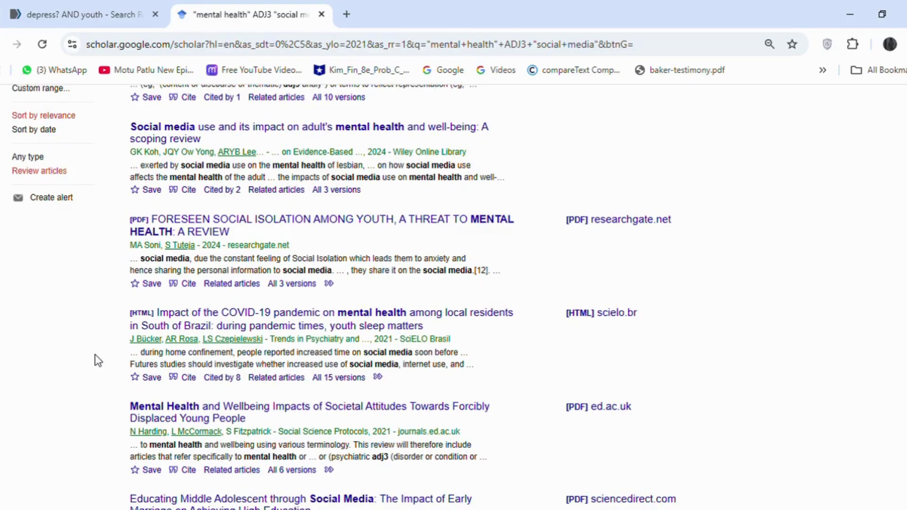
pyautogui.scroll(-7, 652, 263)
pyautogui.scroll(7, 406, 284)
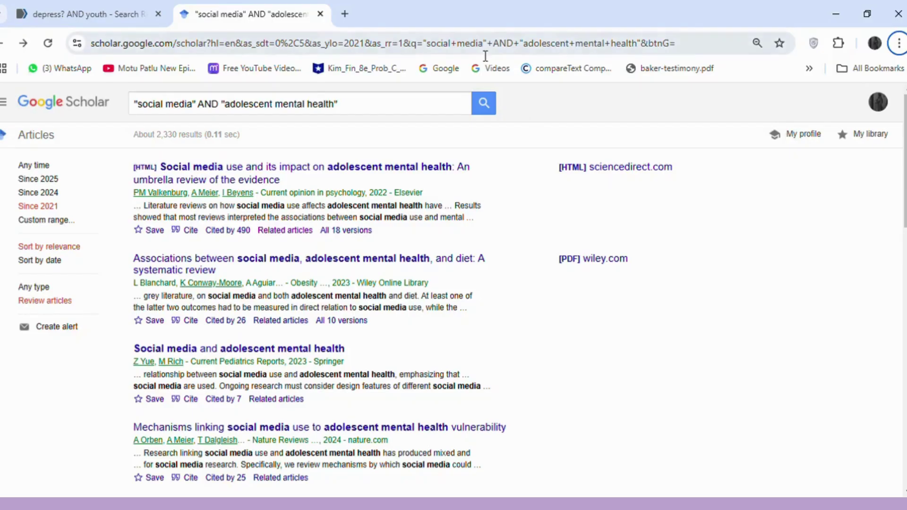
# Step: Examine the top umbrella review result and list its 490 citing articles
pyautogui.moveTo(283, 183); pyautogui.dragTo(159, 167)
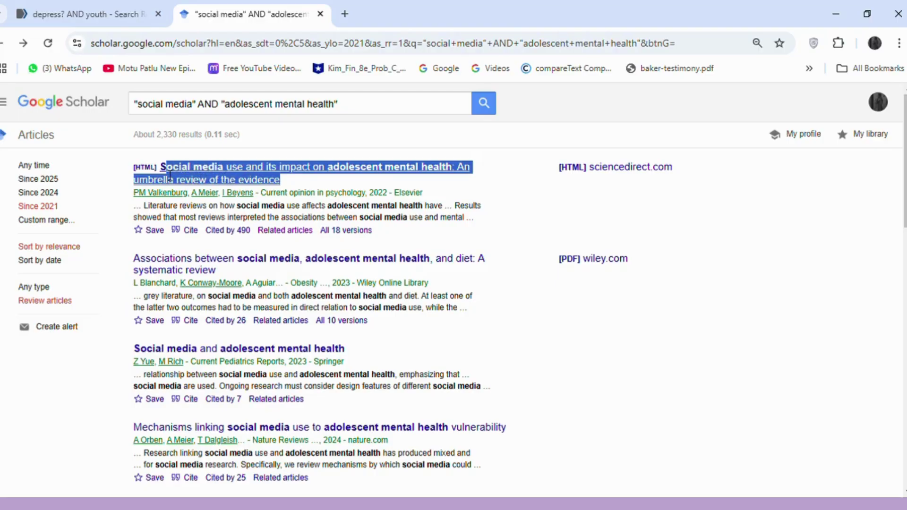
pyautogui.moveTo(539, 223); pyautogui.dragTo(297, 251)
pyautogui.click(444, 234)
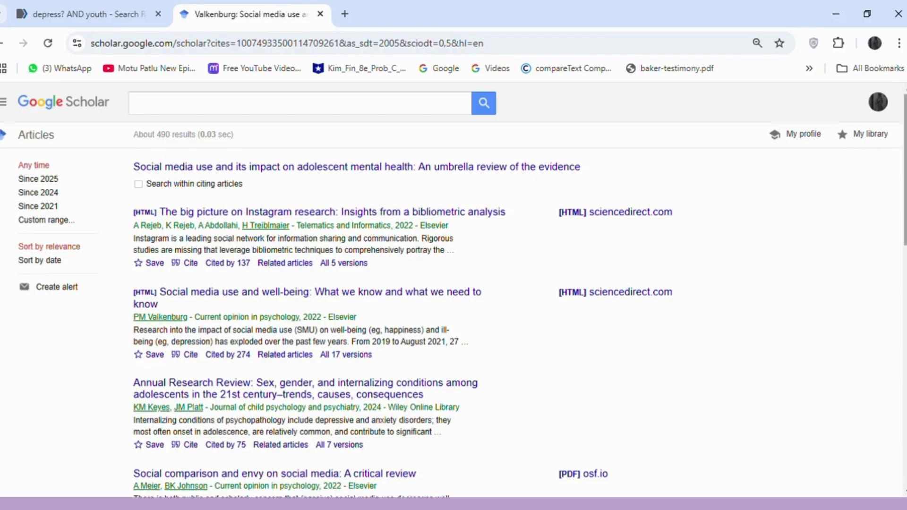
pyautogui.scroll(-7, 879, 218)
pyautogui.scroll(8, 879, 218)
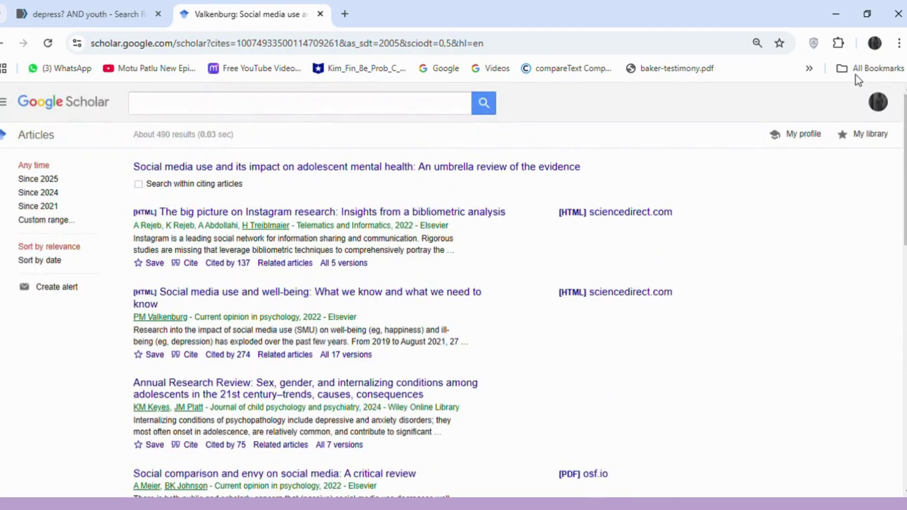